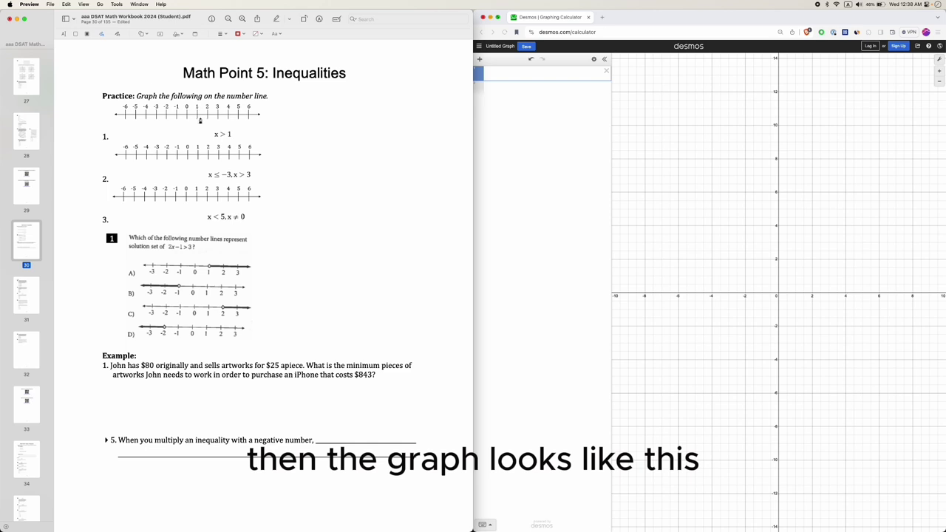
Draw a red ray from 1 rightward on the first number line and add a hollow circle at 1
left_click_drag(198, 116, 259, 113)
scroll(190, 121, "up", 5)
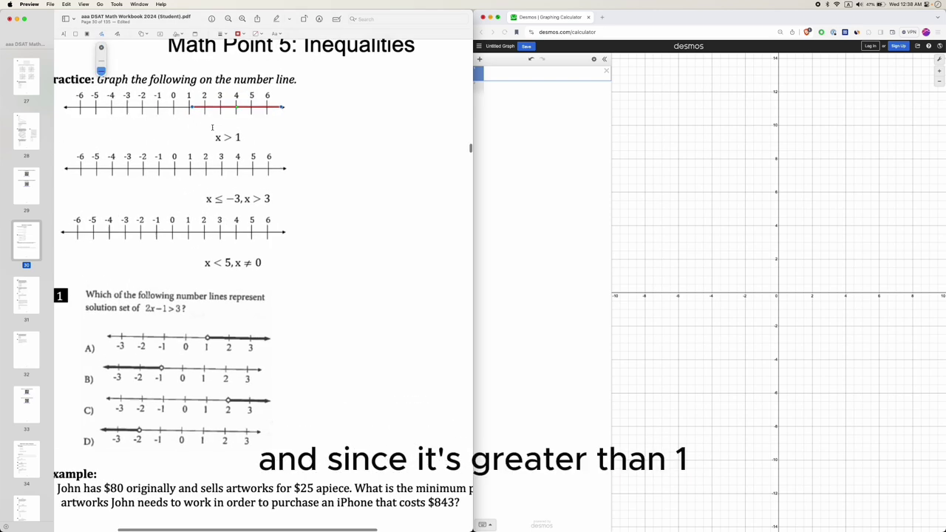
left_click(190, 104)
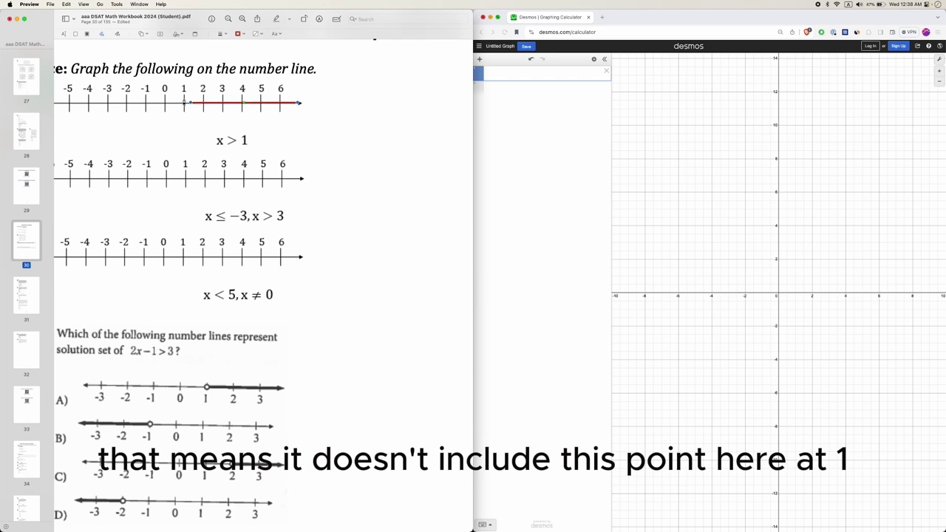
left_click_drag(170, 99, 184, 102)
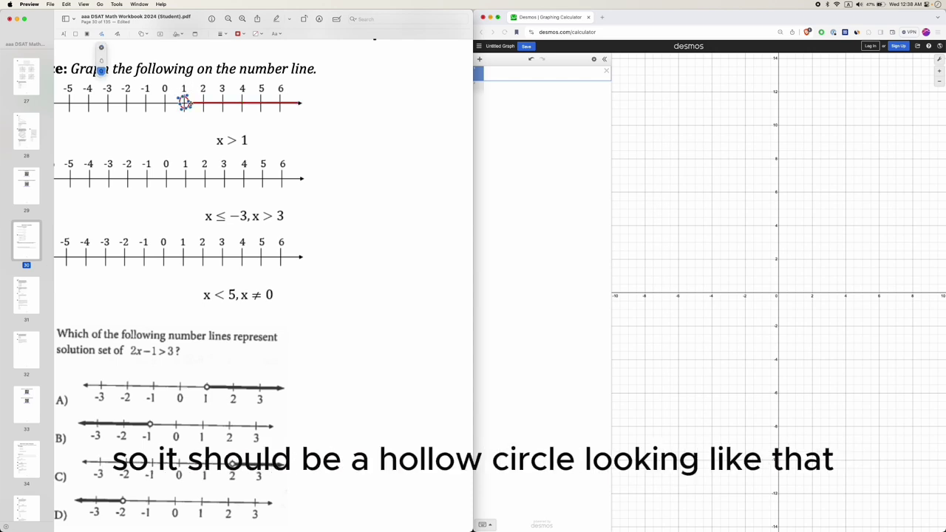
Enter x>1 in the first Desmos expression box to shade right of dashed x = 1
scroll(196, 127, "down", 3)
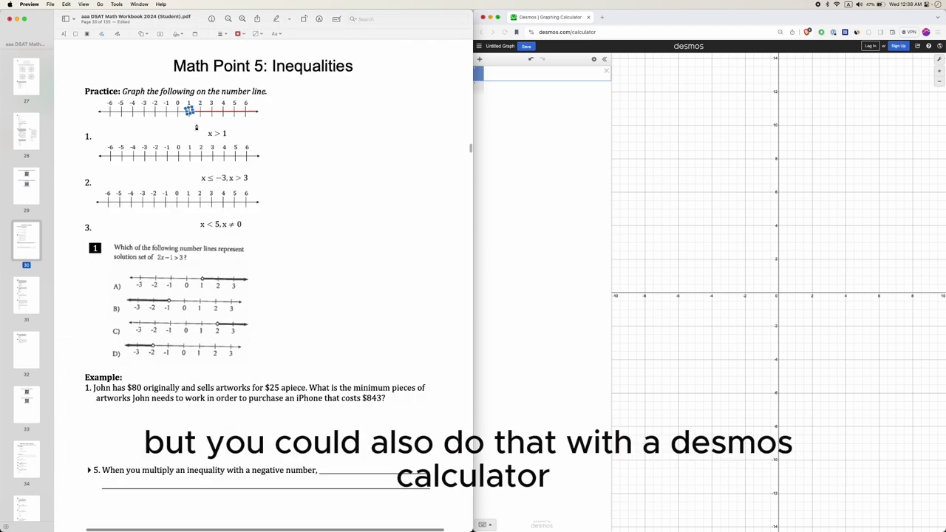
left_click(273, 138)
left_click(535, 75)
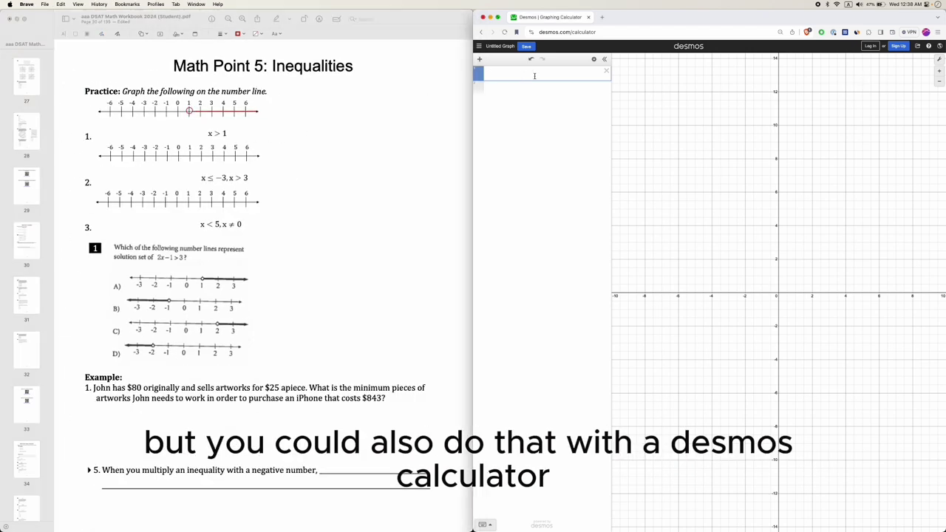
type("x >")
key("BackSpace")
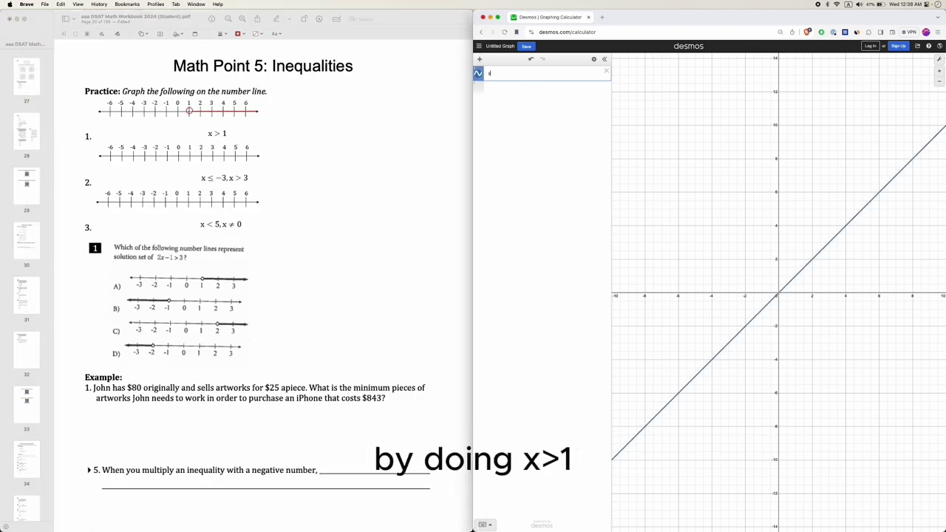
type(">1")
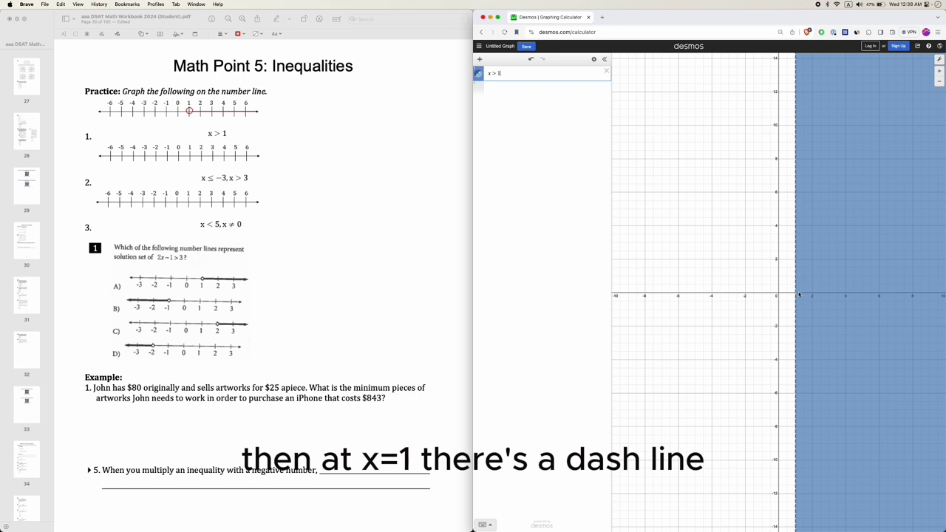
mouse_move(795, 295)
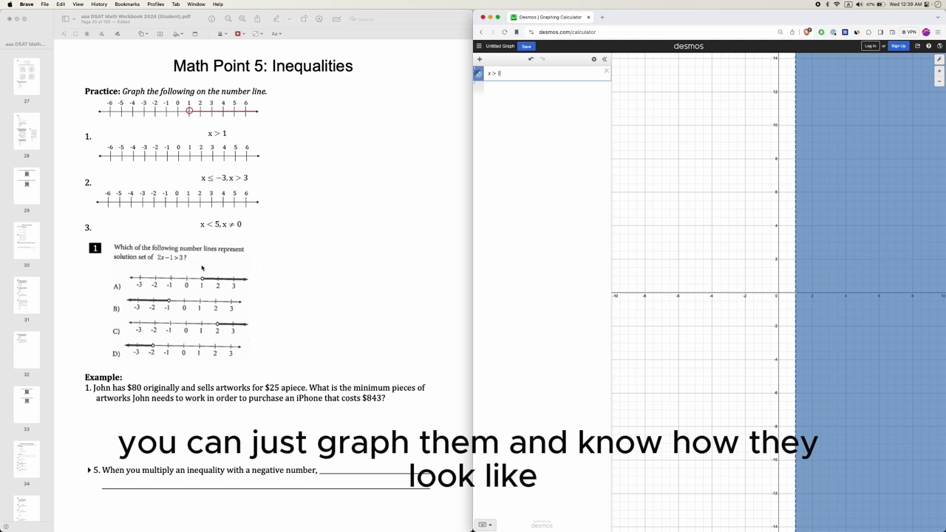
Replace x>1 with 2x-1>3 in the Desmos expression box
left_click(141, 260)
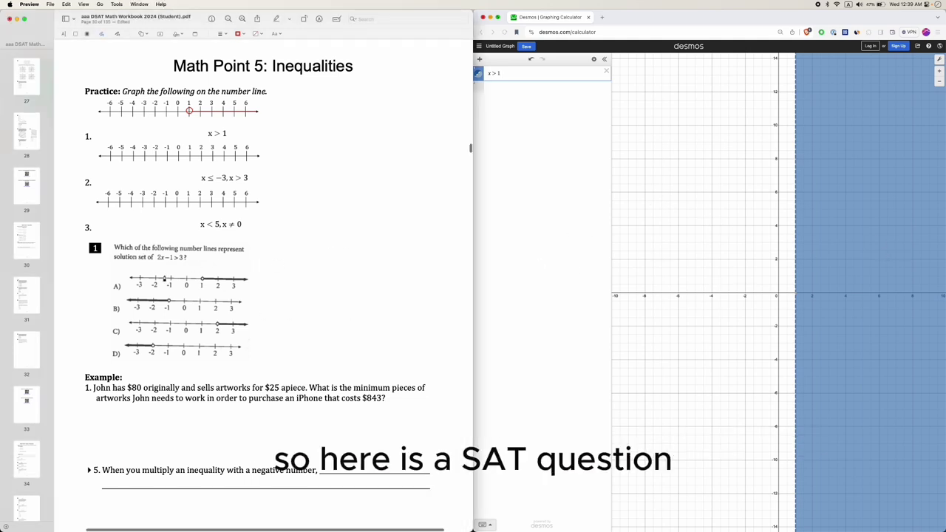
scroll(164, 278, "down", 1)
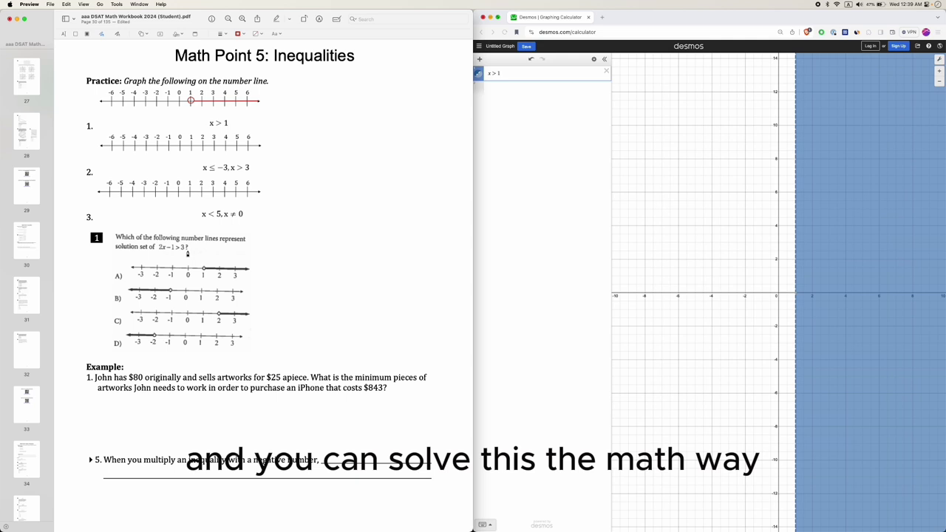
left_click(510, 71)
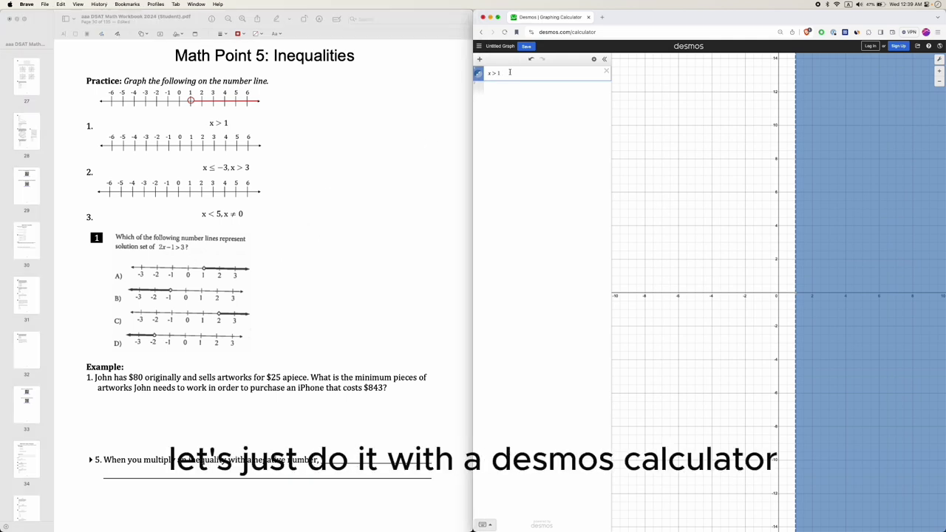
key("BackSpace")
key("BackSpace")
key("BackSpace")
type("2x")
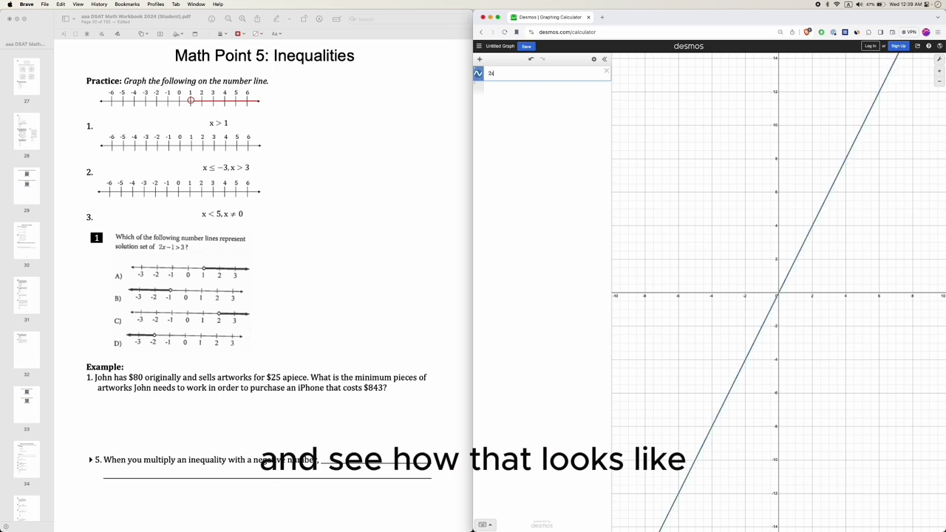
type("-1>3")
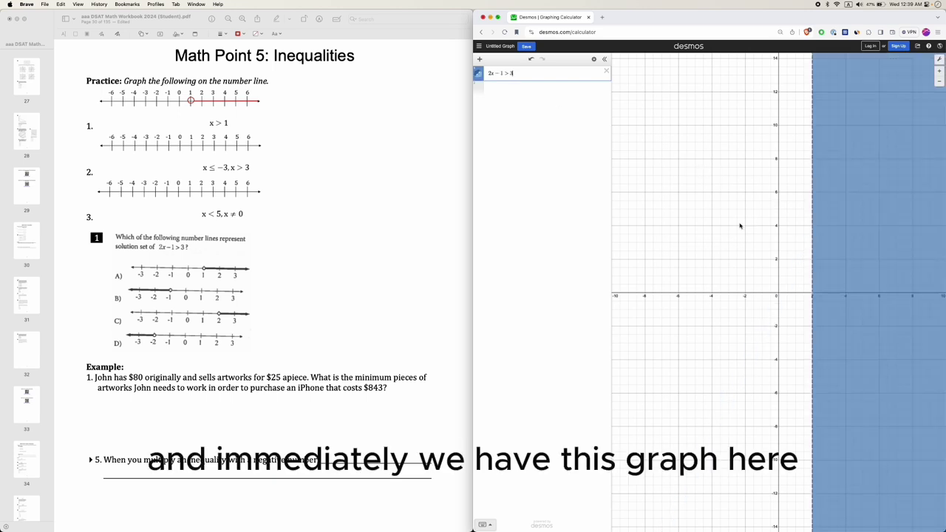
Circle choice C in the workbook as the answer
scroll(740, 225, "down", 5)
scroll(742, 229, "up", 6)
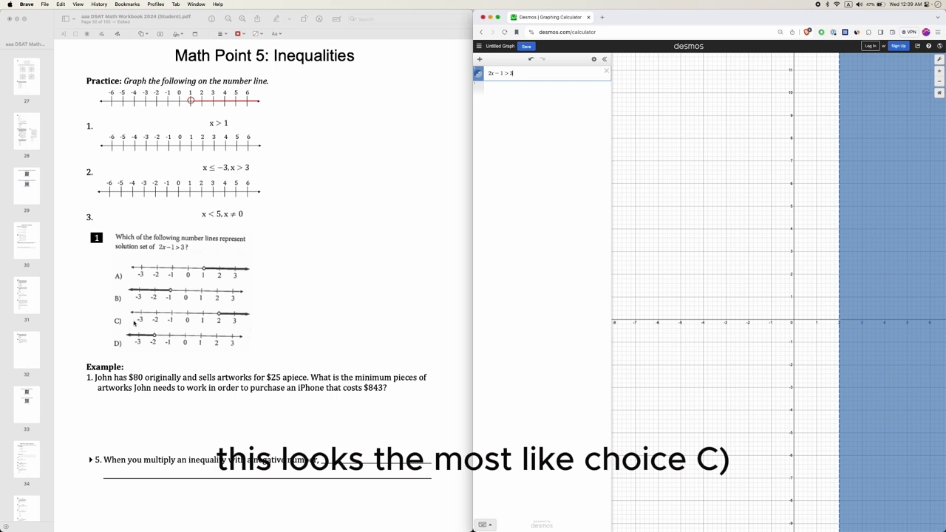
left_click(124, 327)
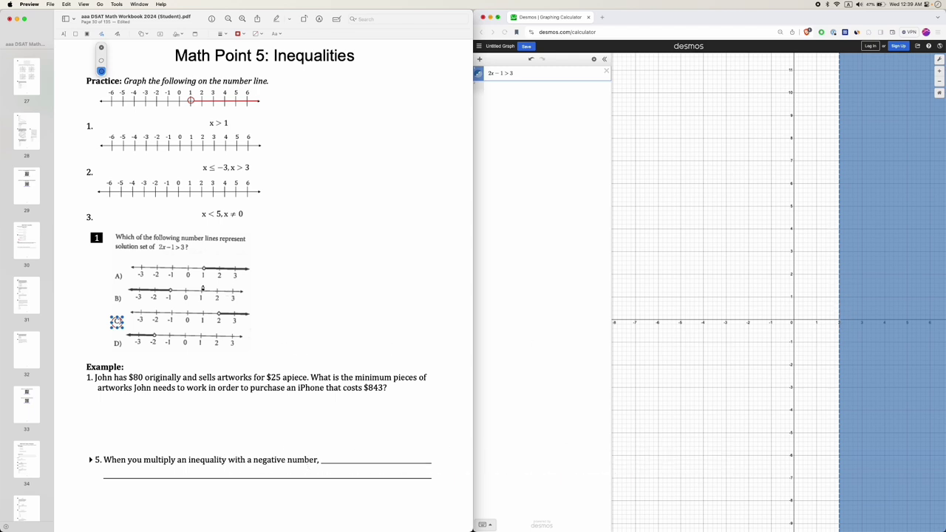
left_click(221, 322)
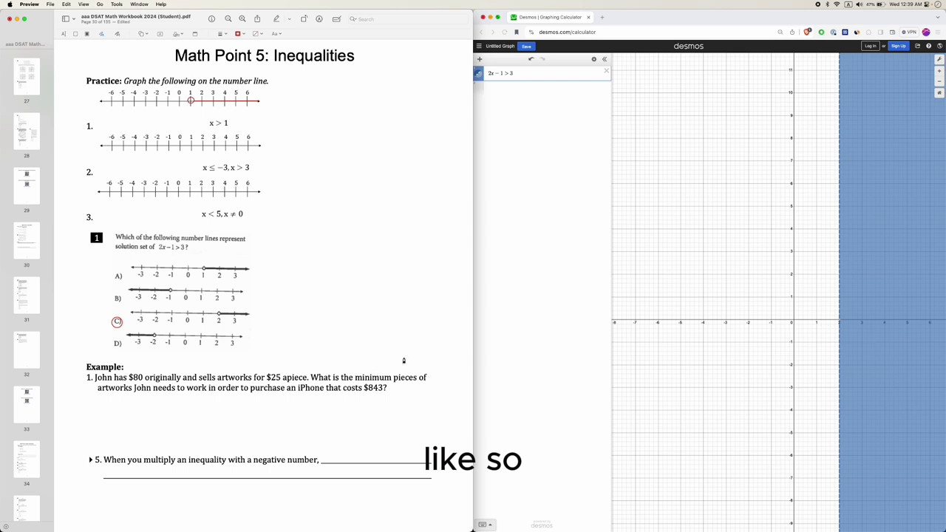
scroll(124, 315, "down", 2)
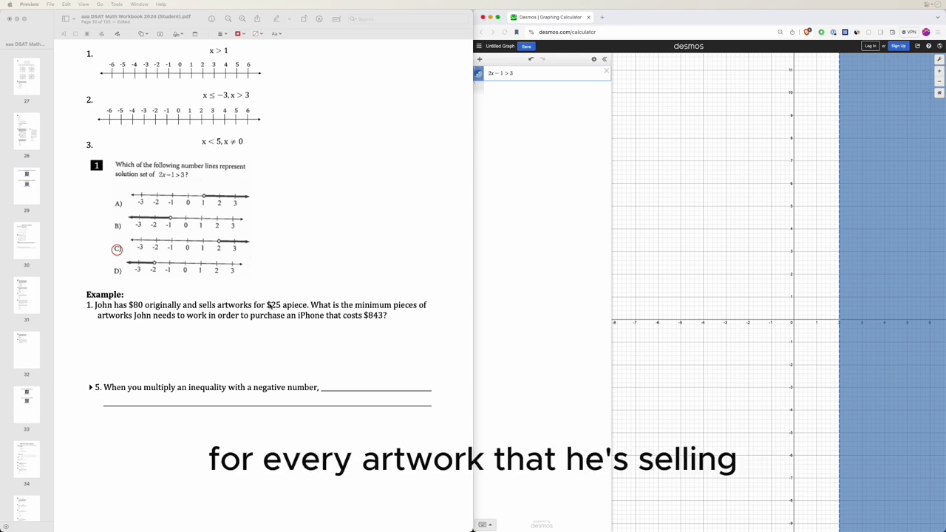
Add a red 37 pt text note and place it beside question 1
left_click(159, 34)
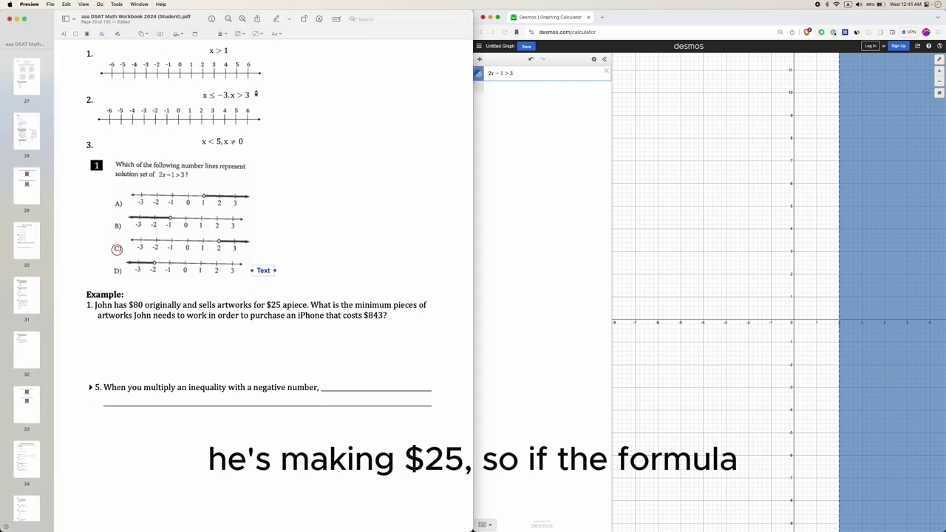
left_click(277, 34)
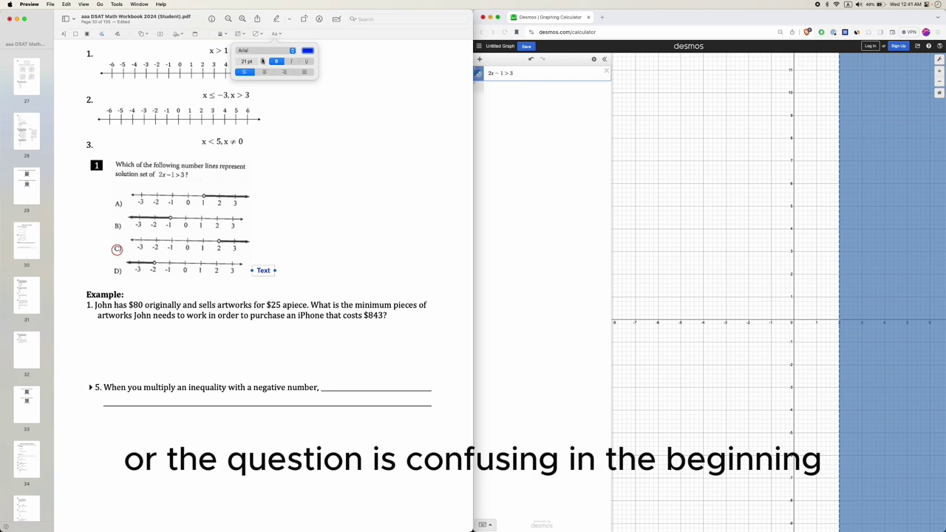
left_click(262, 61)
left_click(263, 61)
left_click(262, 60)
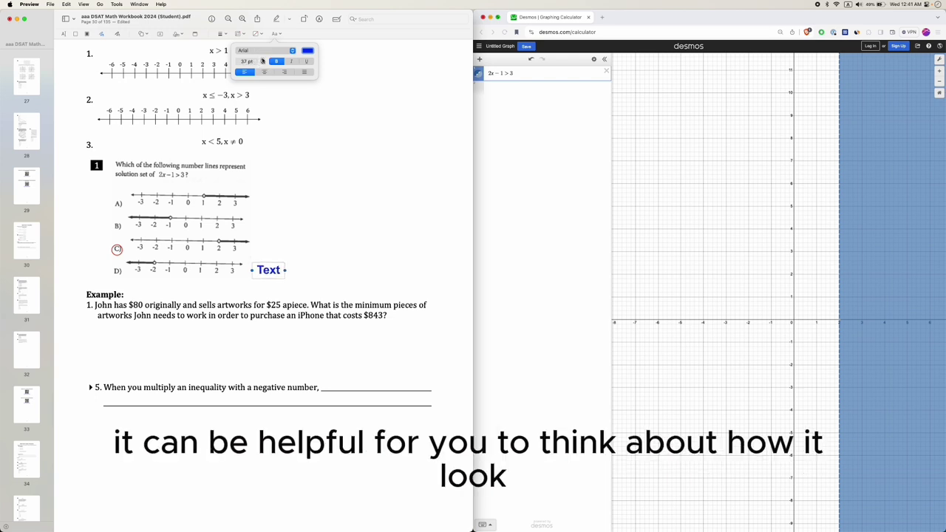
left_click(308, 51)
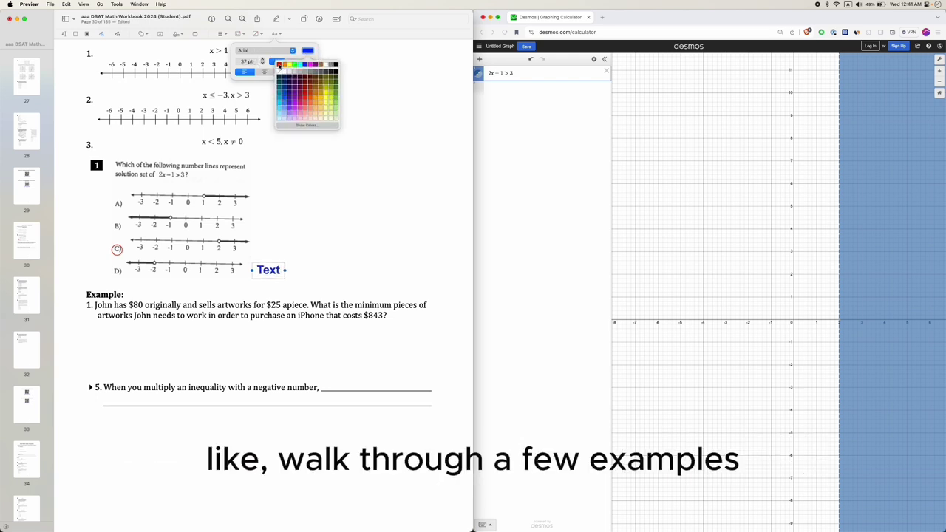
left_click(283, 70)
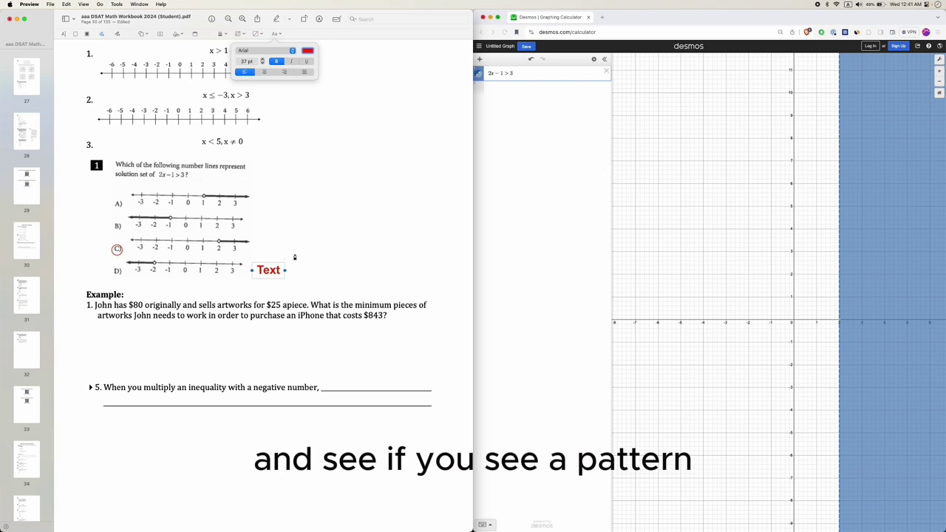
mouse_move(290, 260)
left_mouse_down()
mouse_move(215, 338)
mouse_move(307, 171)
left_mouse_up()
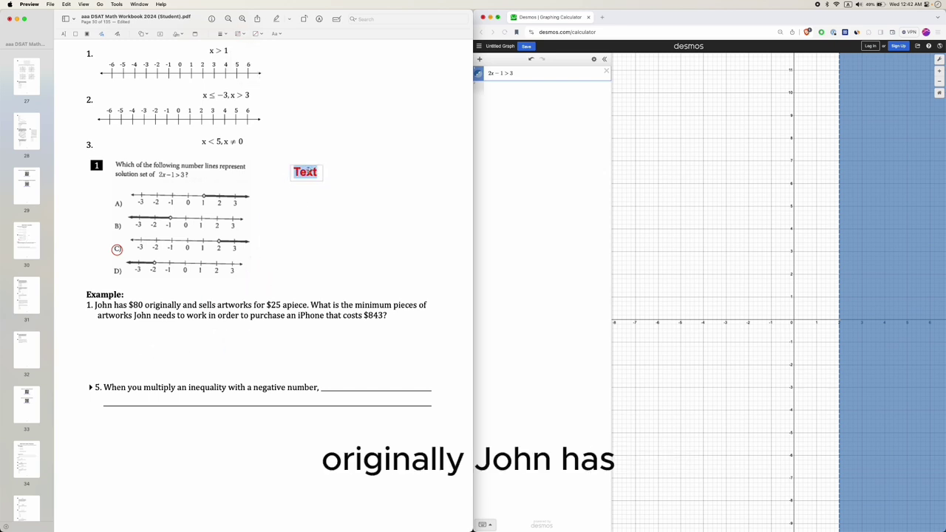
Write 'original: 80' and '1 artwork: 80+25' in the note, dropping the dollar sign
type("origina")
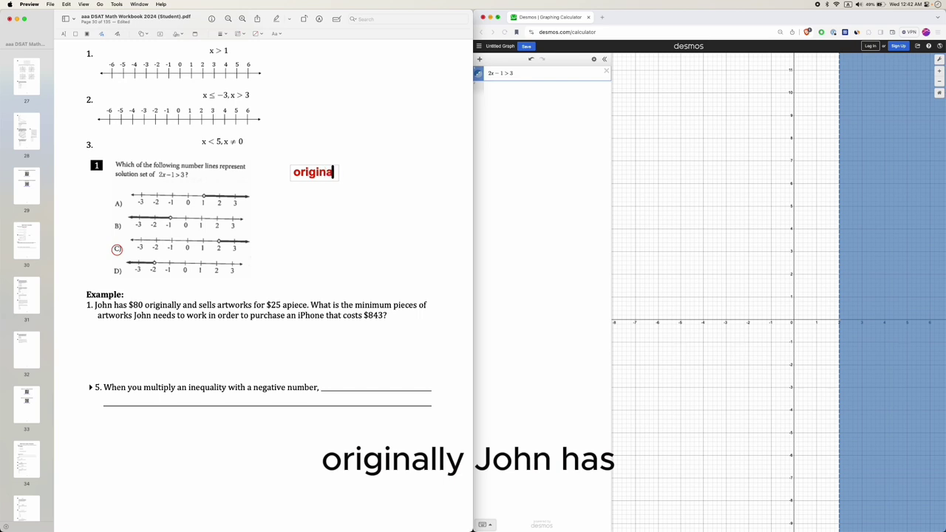
type("l: $80")
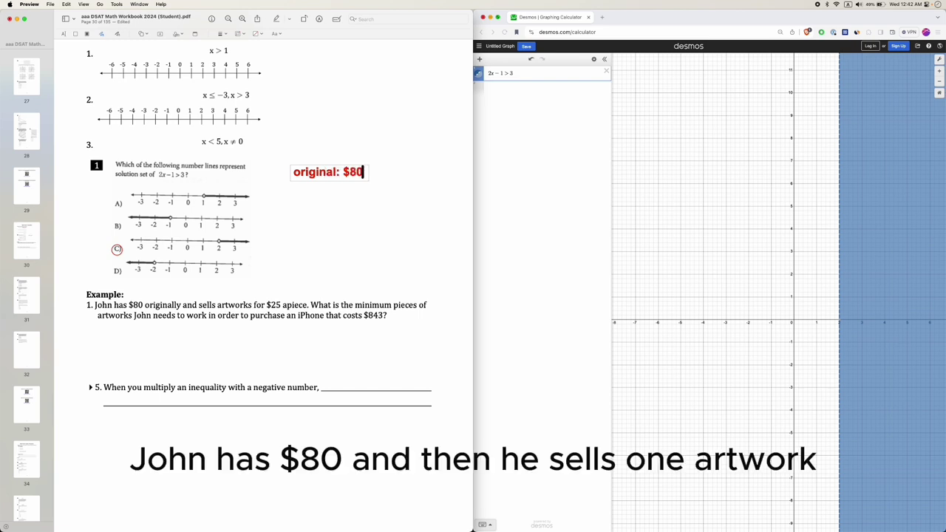
key("Return")
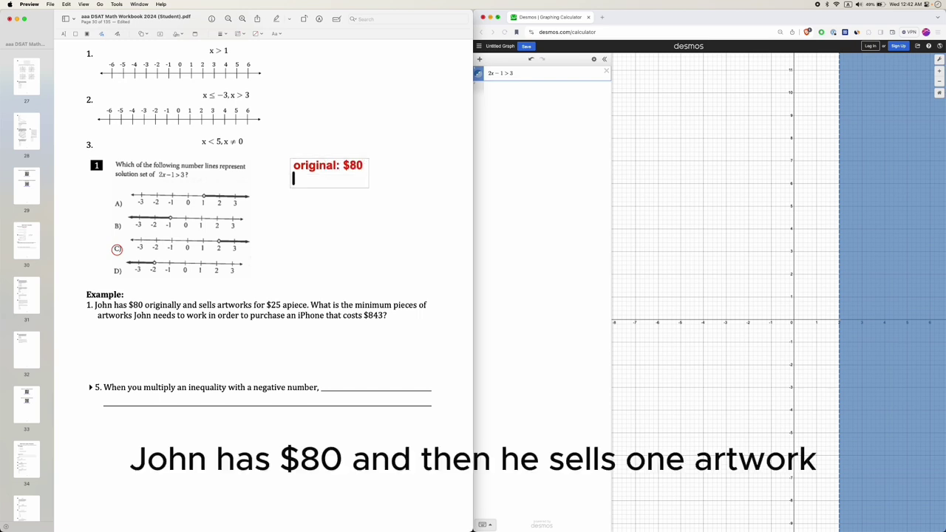
type("1 artwork")
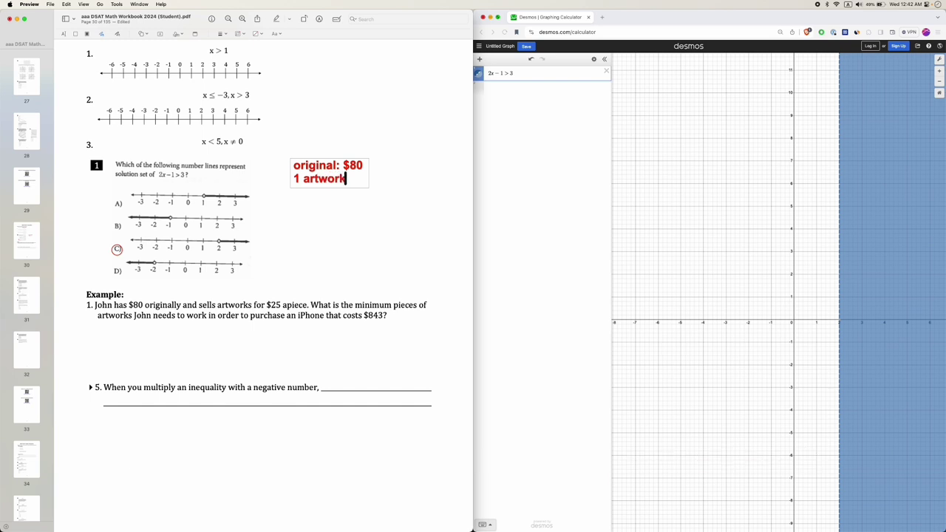
type(": 80")
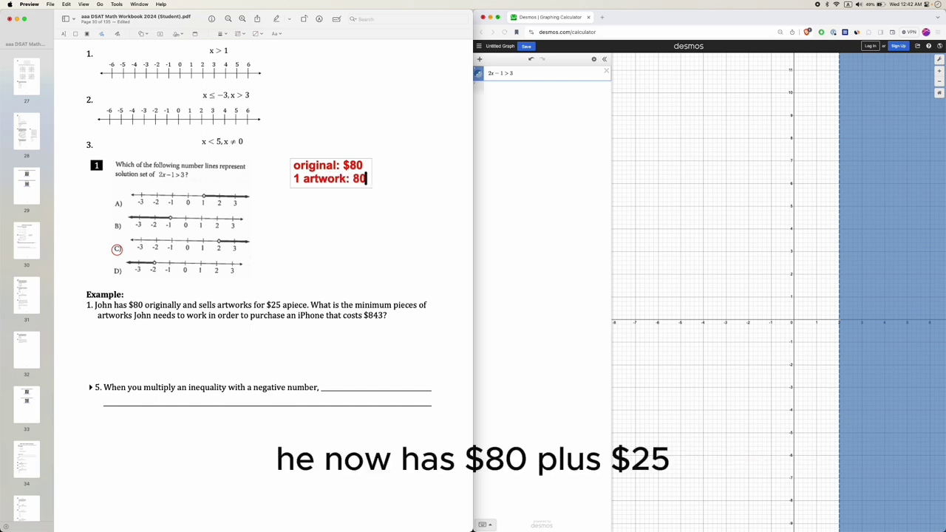
type("+25")
key("Up")
key("Left")
key("Left")
key("BackSpace")
key("Down")
key("Down")
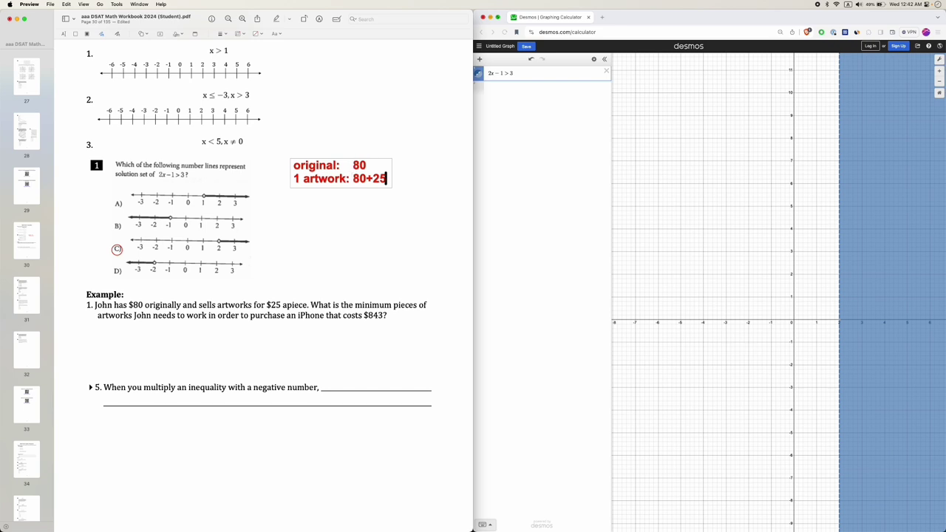
Add the line '2 artworks: 80+25*2' aligned under the earlier values
key("Return")
type("2 art")
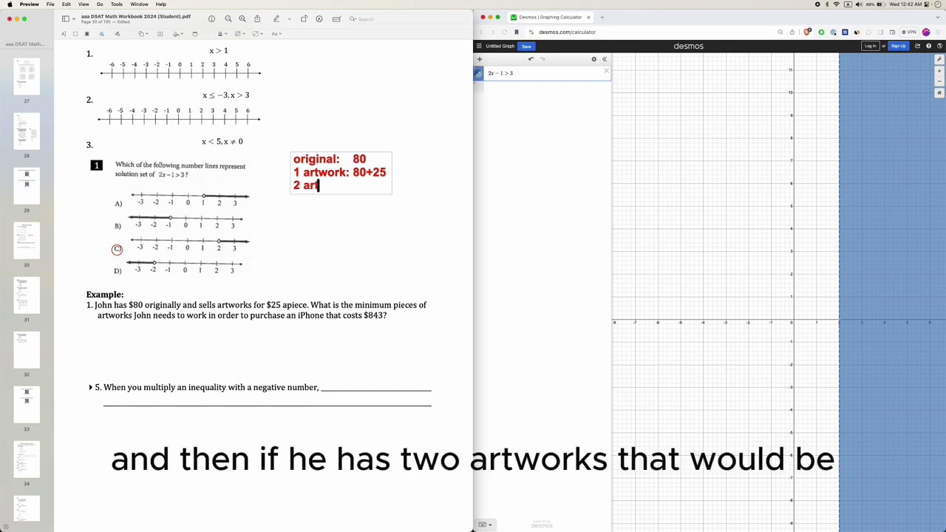
type("works:")
key("Up")
key("Up")
key("Down")
key("Down")
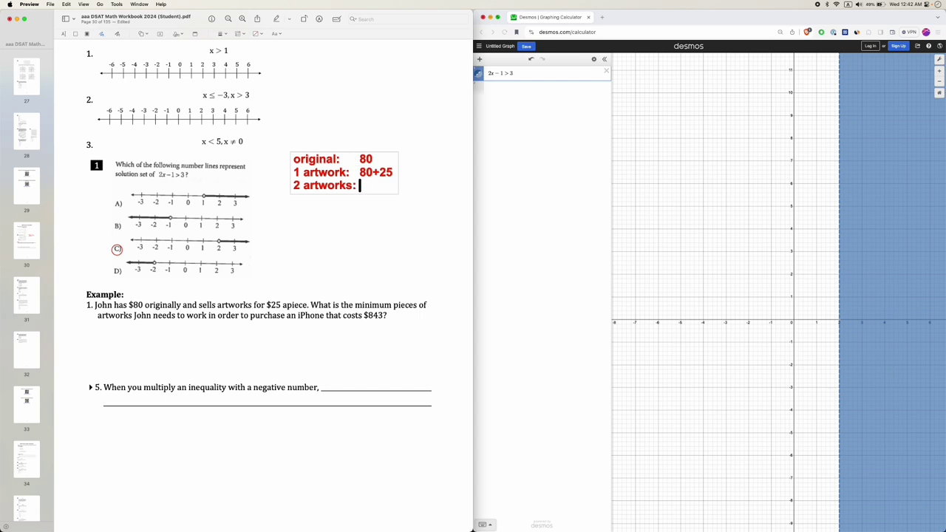
type("80+")
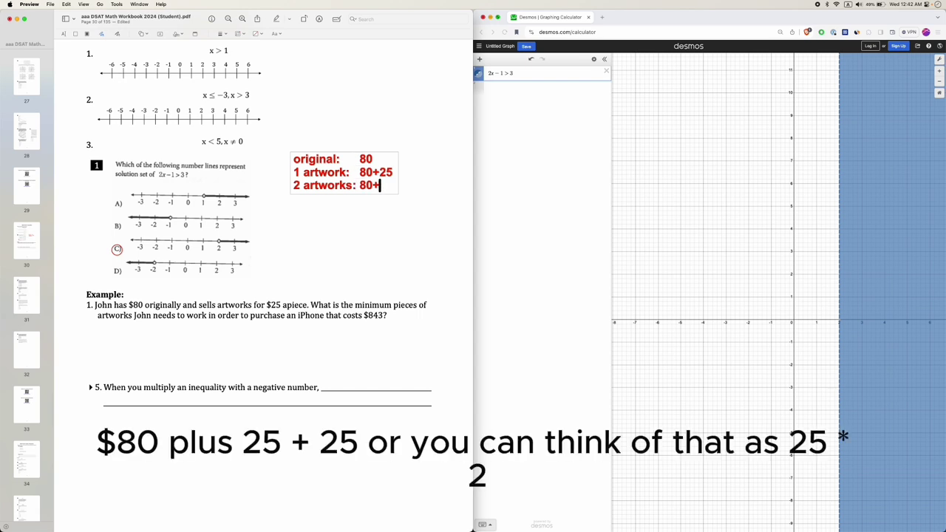
type("25+25")
key("BackSpace")
key("BackSpace")
key("BackSpace")
type("*2")
Copy the 2 artworks line and edit it into '3 artworks: 80+25*3'
key("Return")
type("2 artworks: 80+25*2")
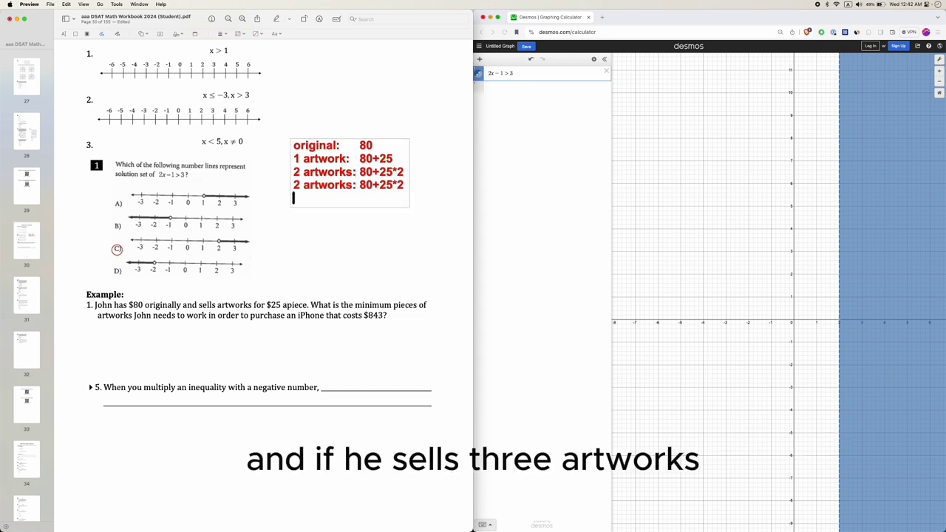
key("Up")
key("Right")
key("BackSpace")
type("3")
key("Down")
key("Left")
key("Left")
key("Left")
key("Right")
key("Right")
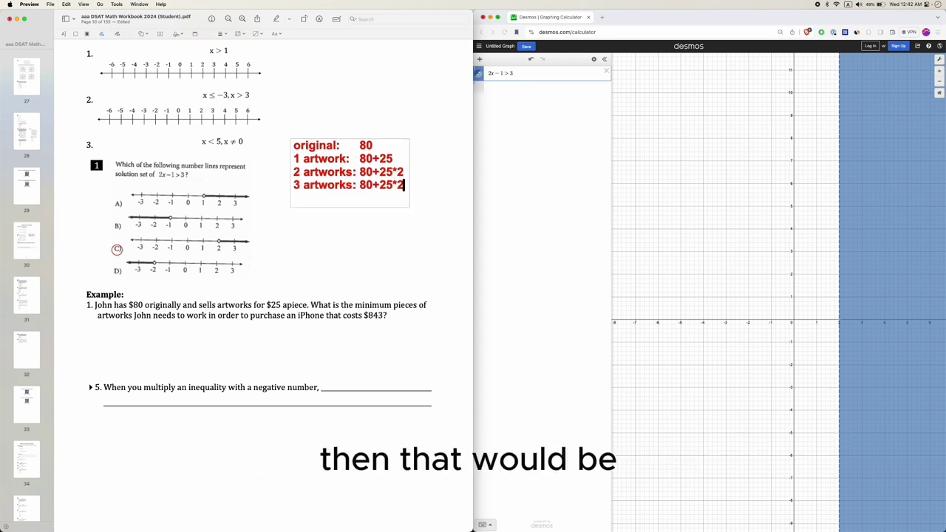
key("Left")
key("Left")
key("Left")
key("Left")
key("Left")
key("Right")
key("Right")
key("Right")
key("Right")
key("Right")
key("BackSpace")
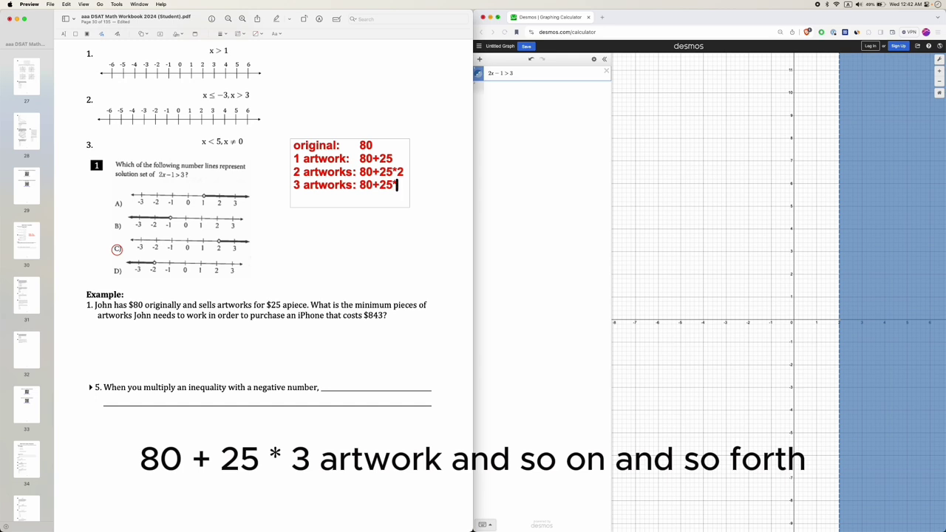
type("3")
Add '...' to the note and highlight the 1 and the 25 on the 1 artwork line
type("...")
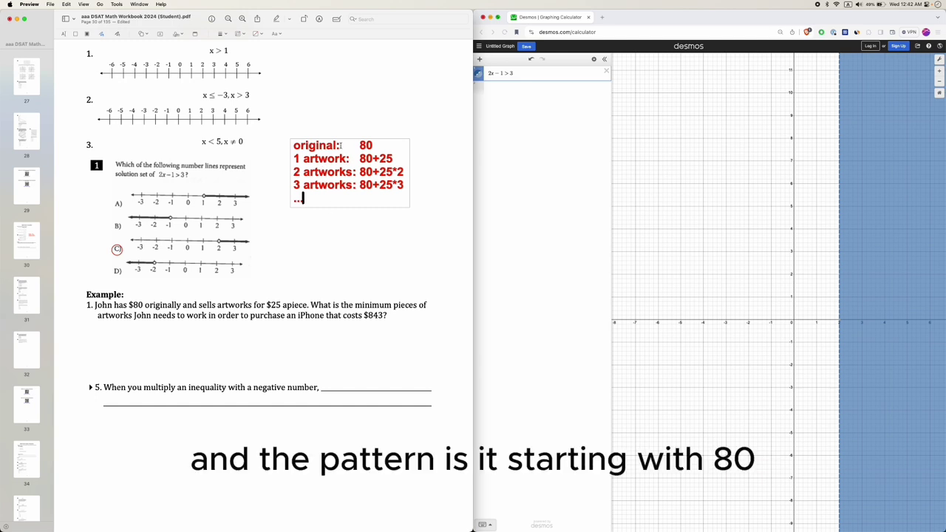
double_click(296, 159)
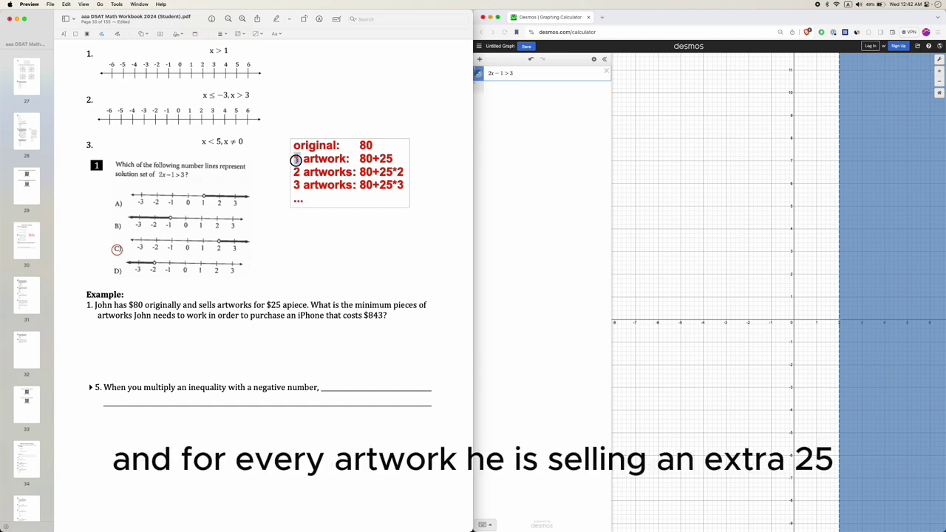
double_click(383, 159)
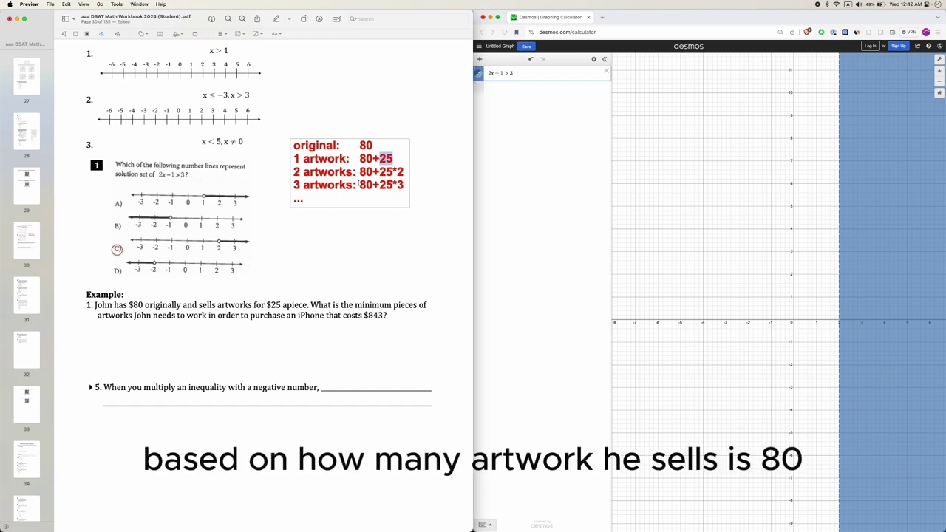
Replace the '...' line with '80 + 25*x', leaving blank lines above it
left_click_drag(328, 203, 279, 199)
type("80")
key("Left")
key("Left")
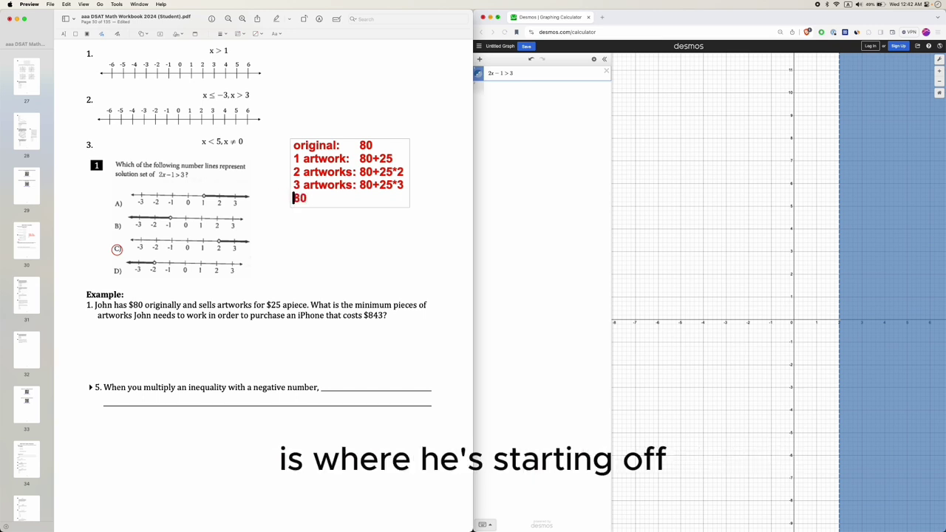
key("Return")
key("Return")
key("Right")
key("Right")
type("+")
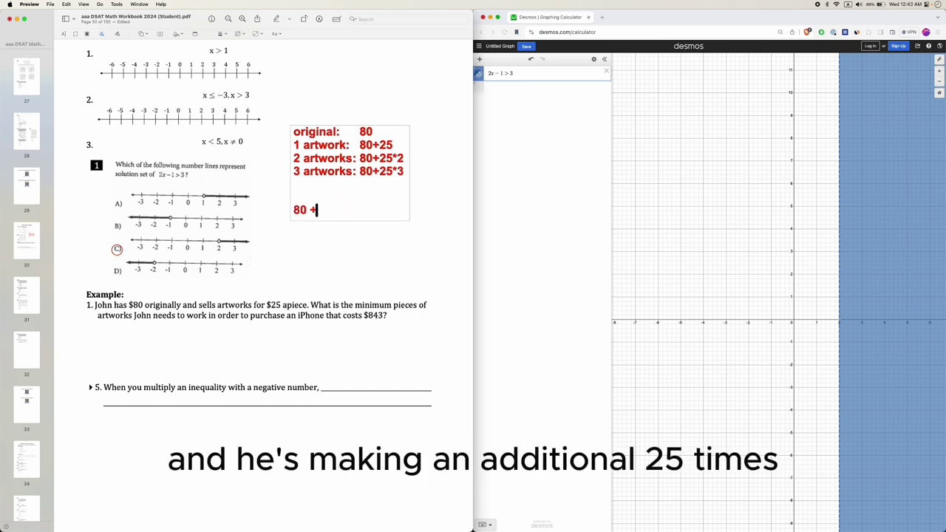
type(" 25*")
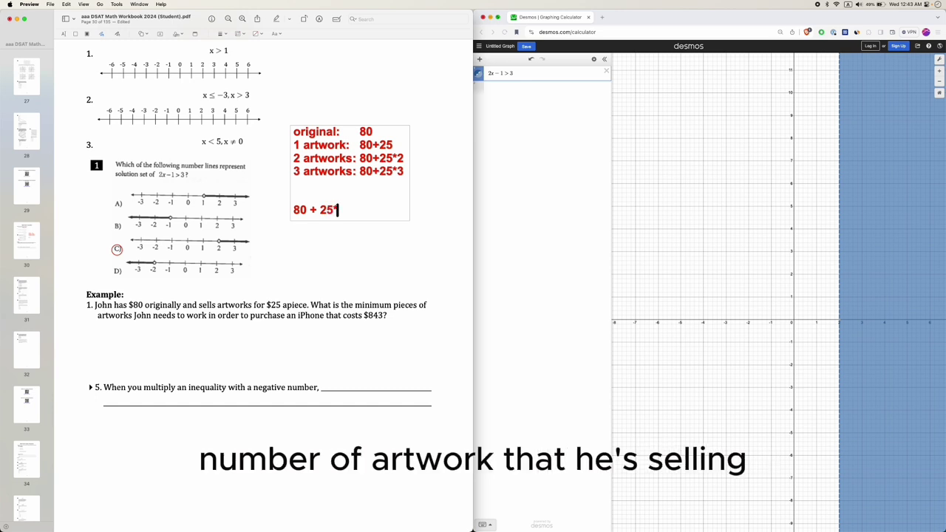
type("x")
Highlight x, the artwork lines, the 25 and the general formula to explain the pattern
key("shift+Left")
left_click(297, 146)
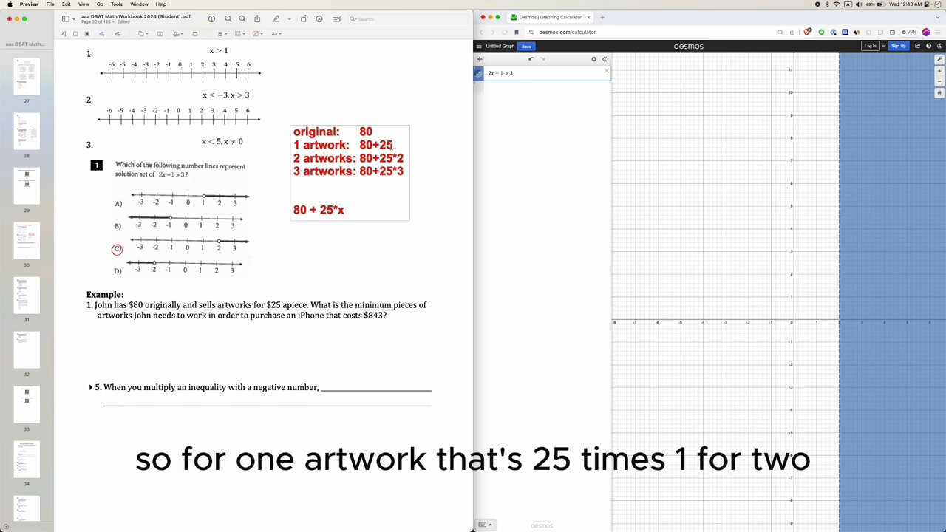
left_click(392, 145)
left_click(300, 158)
left_click_drag(379, 158, 392, 159)
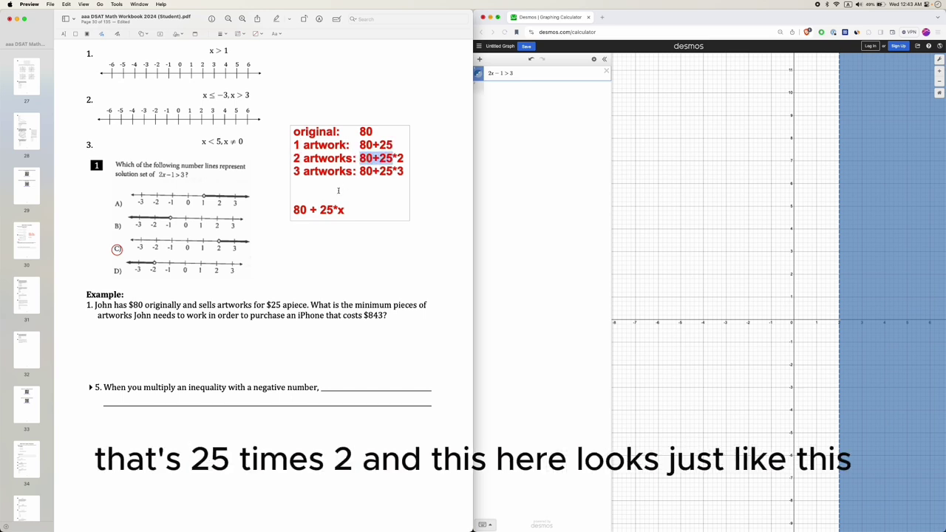
left_click_drag(345, 210, 270, 209)
left_click(363, 205)
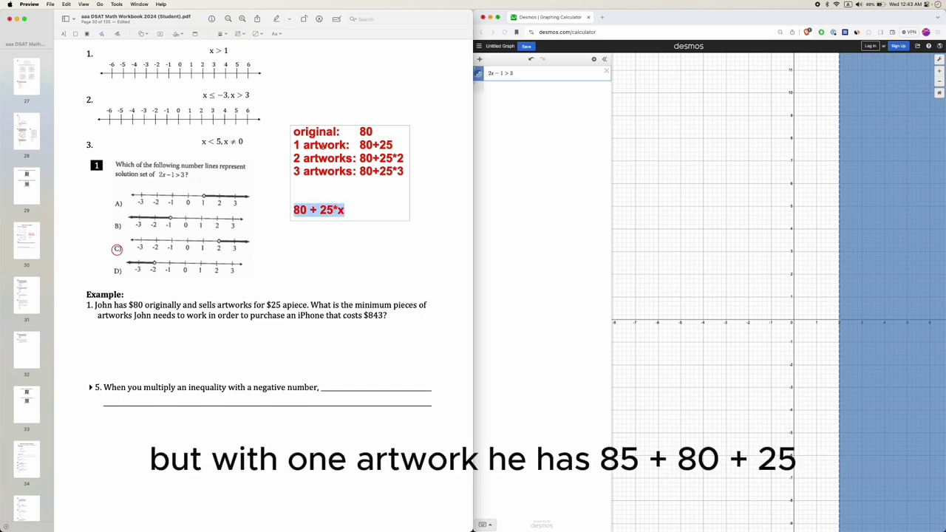
left_click_drag(303, 145, 346, 146)
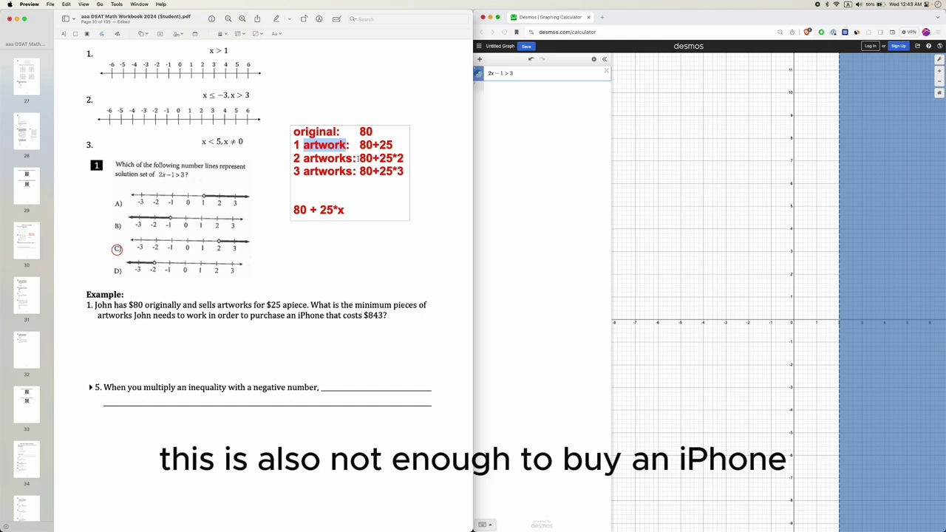
left_click_drag(359, 158, 404, 159)
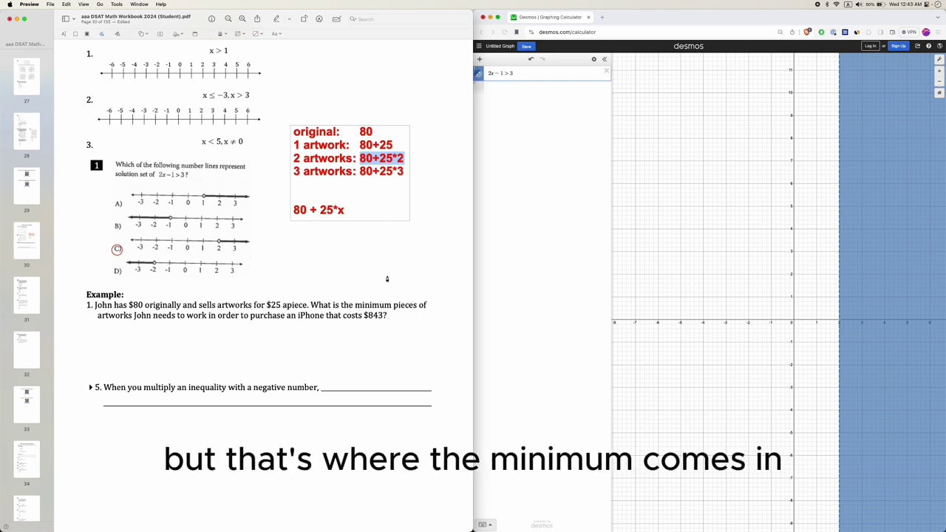
Deselect the note and underline 'minimum' in the artwork example question
left_click(358, 310)
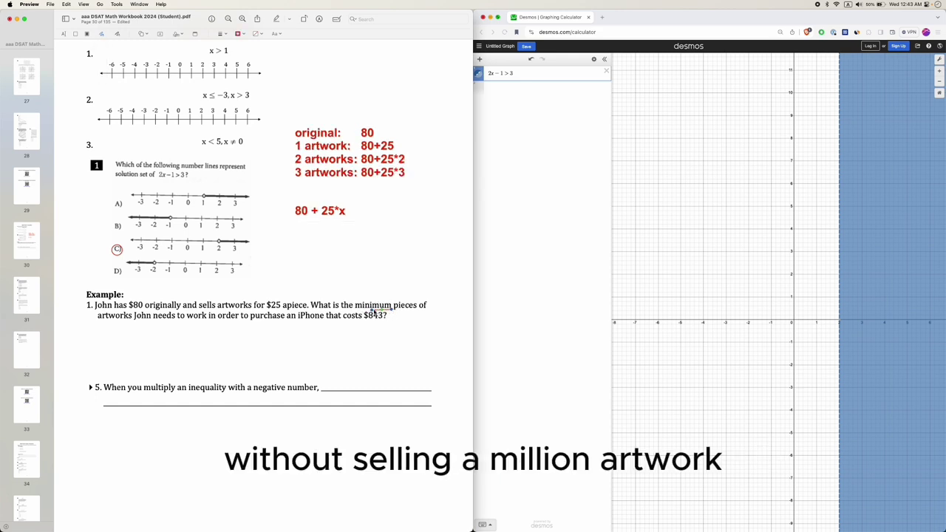
left_click_drag(392, 310, 355, 311)
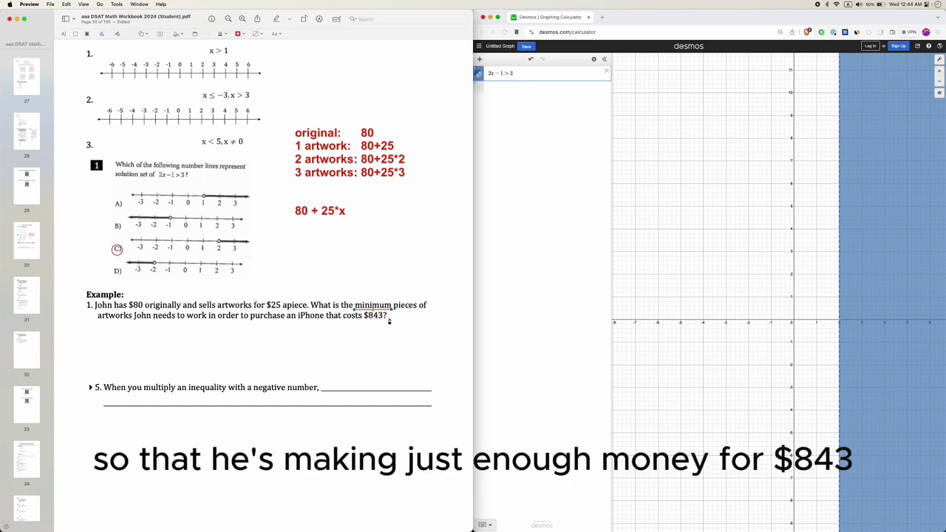
Replace 2x−1>3 with 80 + 25x, pan to higher y values, and open Graph Settings
left_click(510, 73)
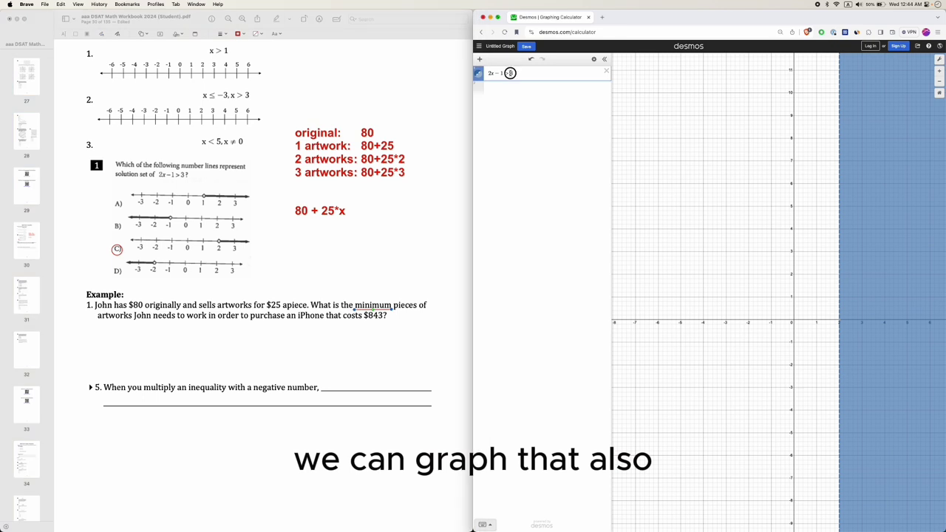
key("super+a")
type("80 + ")
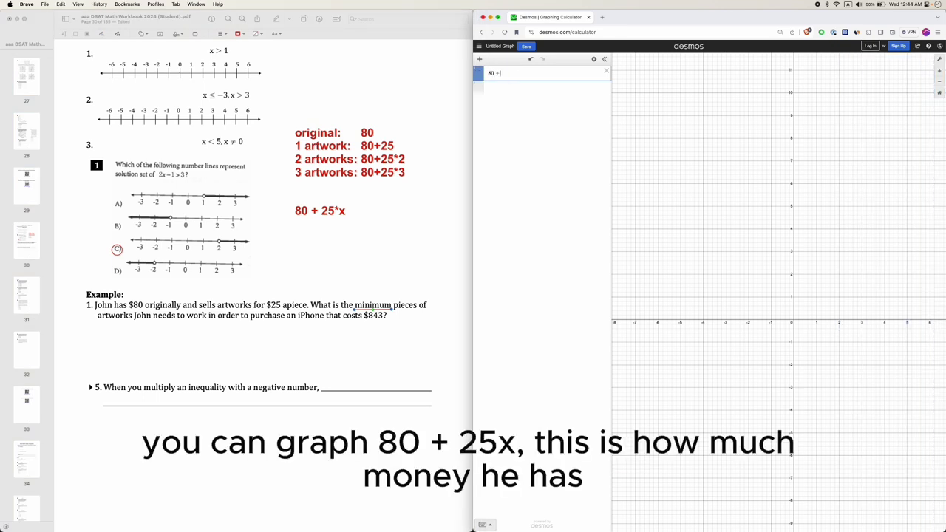
type("25x")
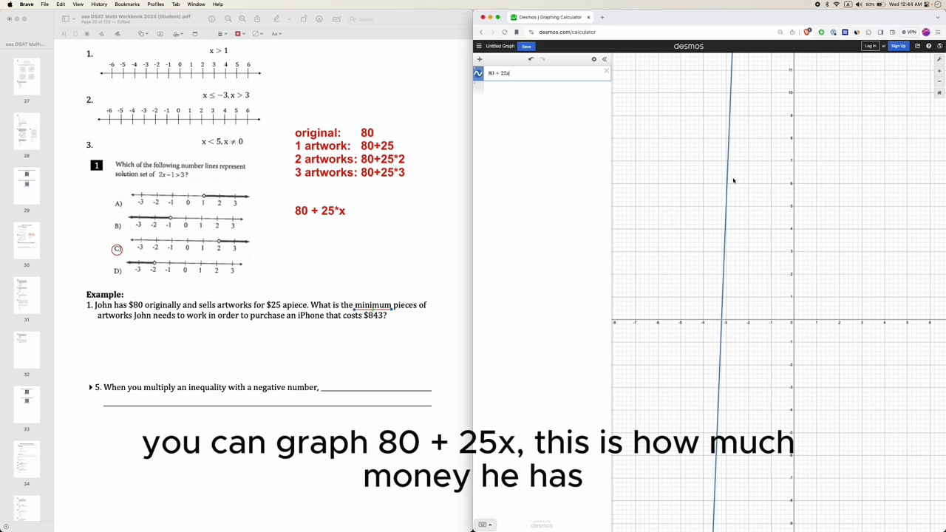
left_click_drag(820, 152, 715, 453)
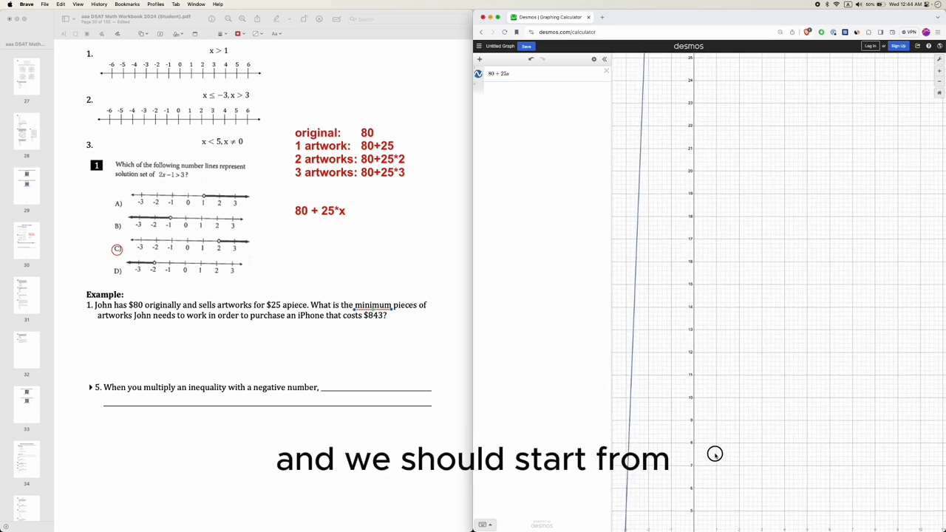
left_click(939, 59)
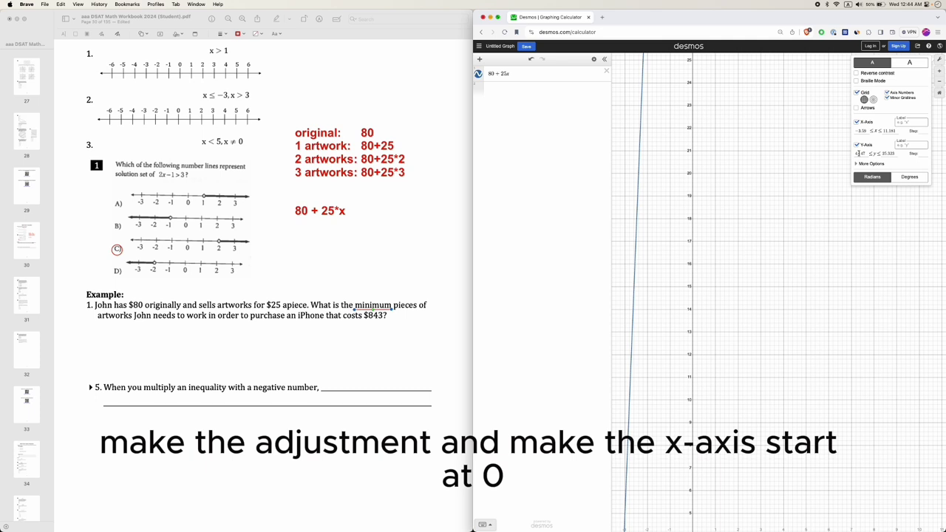
Set the x-axis to 0–30 with step 1, minor gridlines off, and the y-axis to 0–100
double_click(860, 131)
type("0")
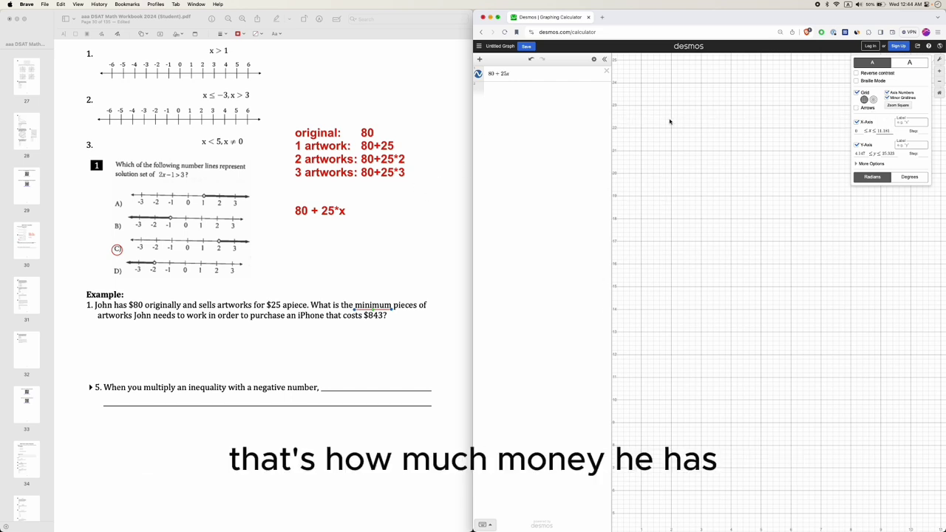
double_click(884, 131)
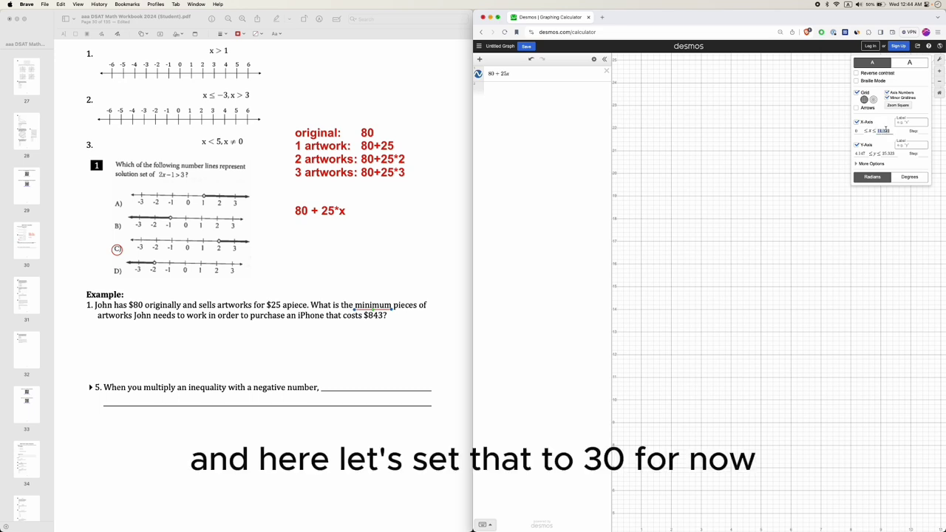
type("30")
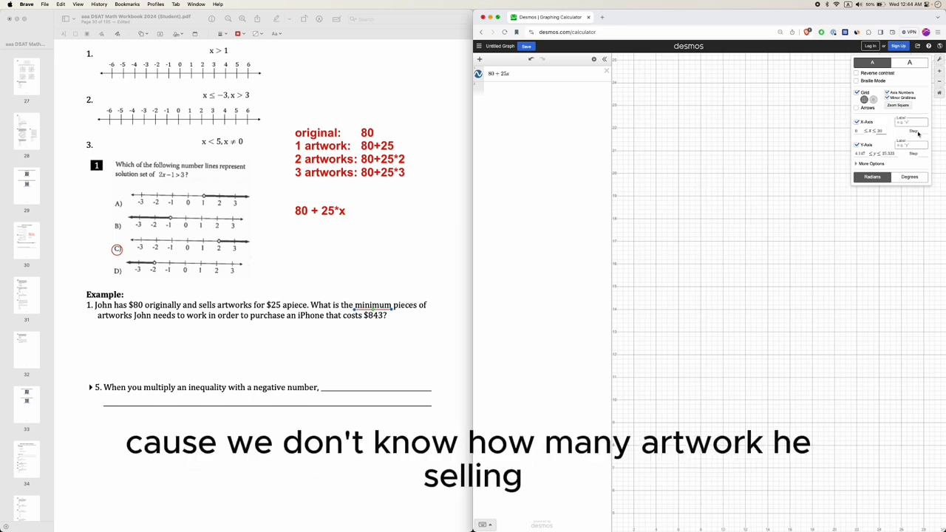
left_click(914, 132)
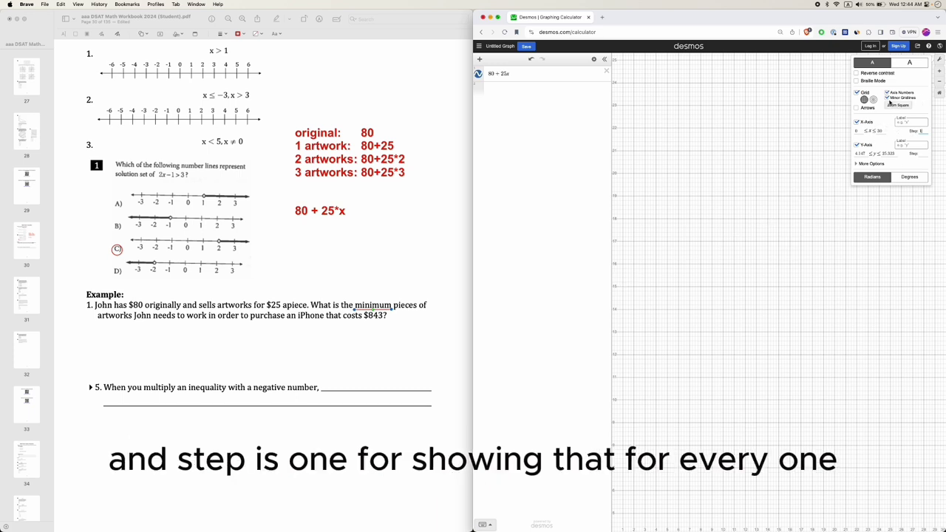
left_click(888, 97)
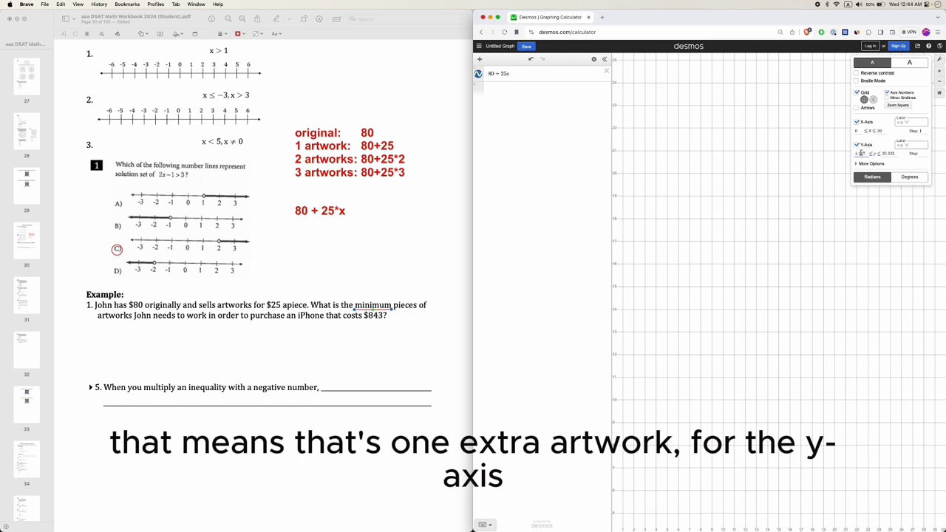
type("0")
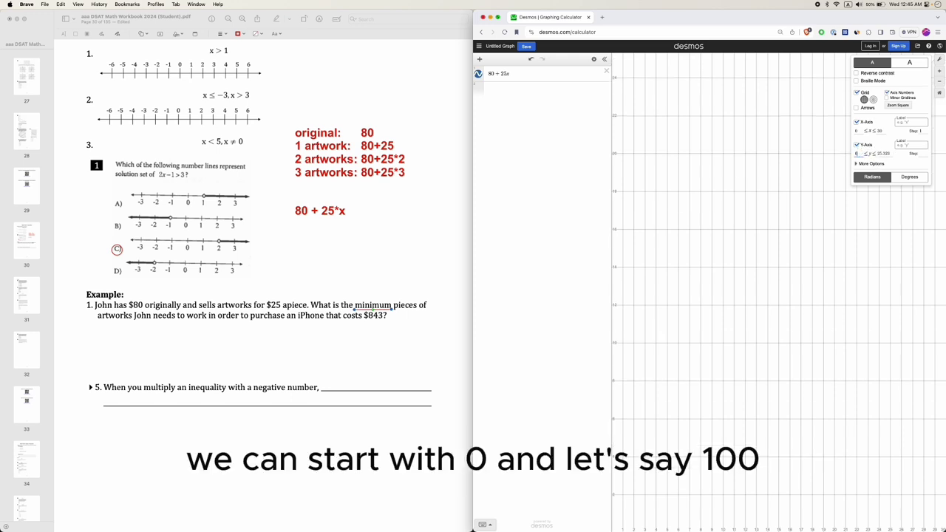
double_click(884, 153)
type("100")
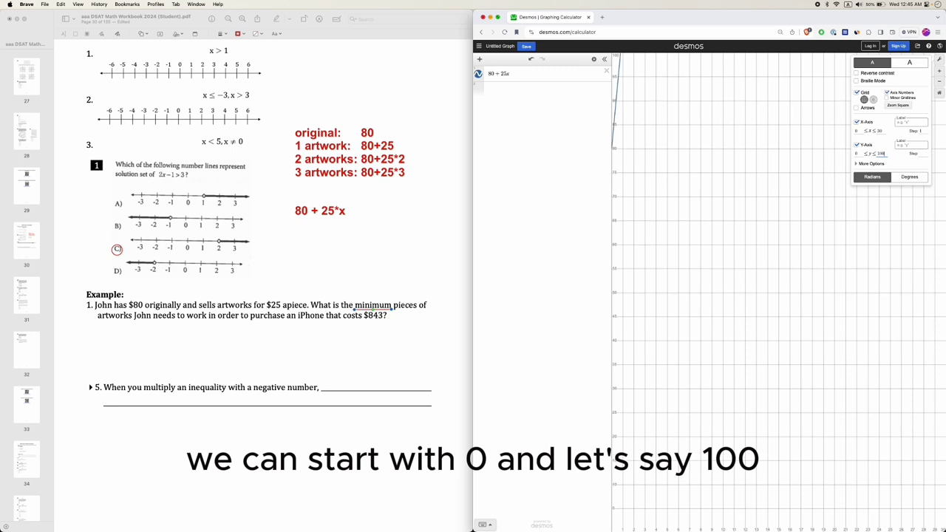